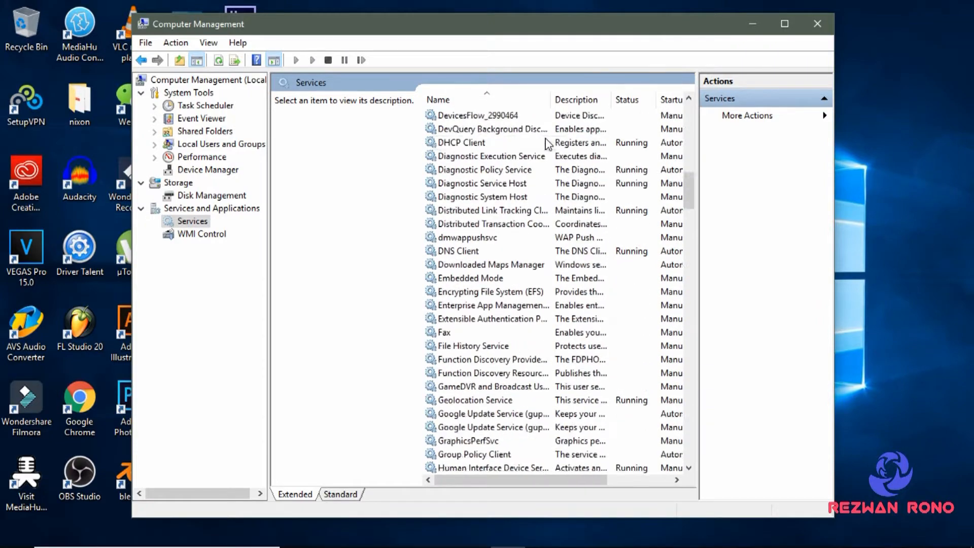
Step: Restart the Windows Update service with its startup type set to Disabled and apply the change
{"action": "scroll", "coordinate": [554, 162], "scroll_direction": "down", "scroll_amount": 20}
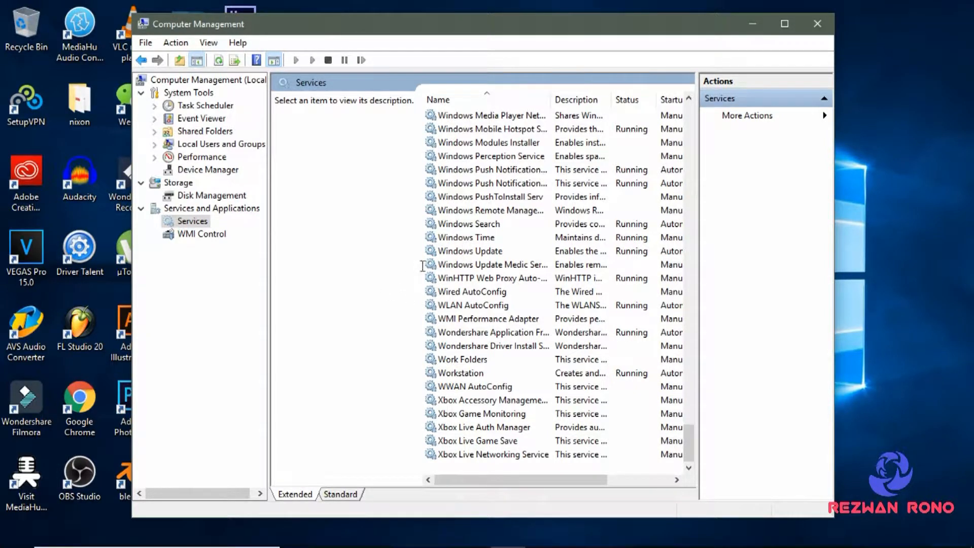
{"action": "double_click", "coordinate": [461, 251]}
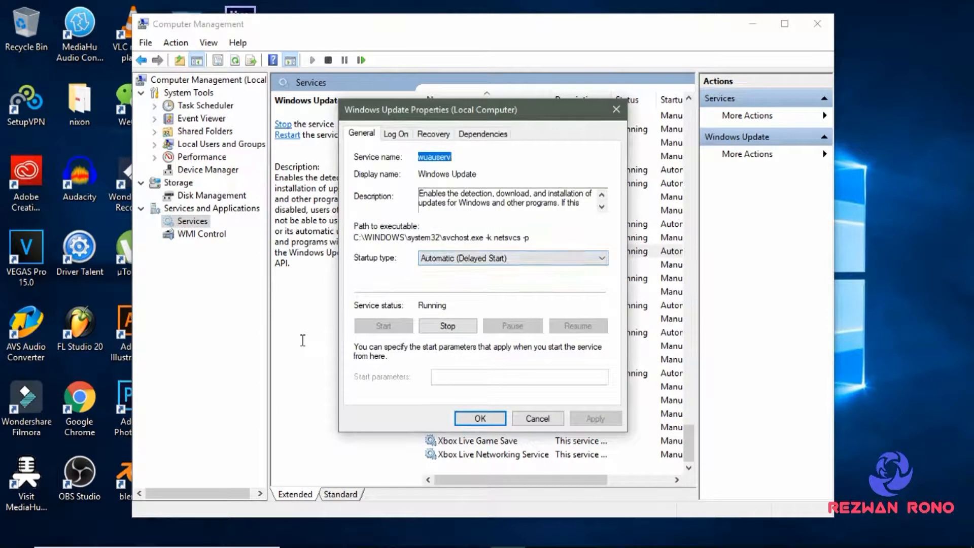
{"action": "left_click", "coordinate": [438, 329]}
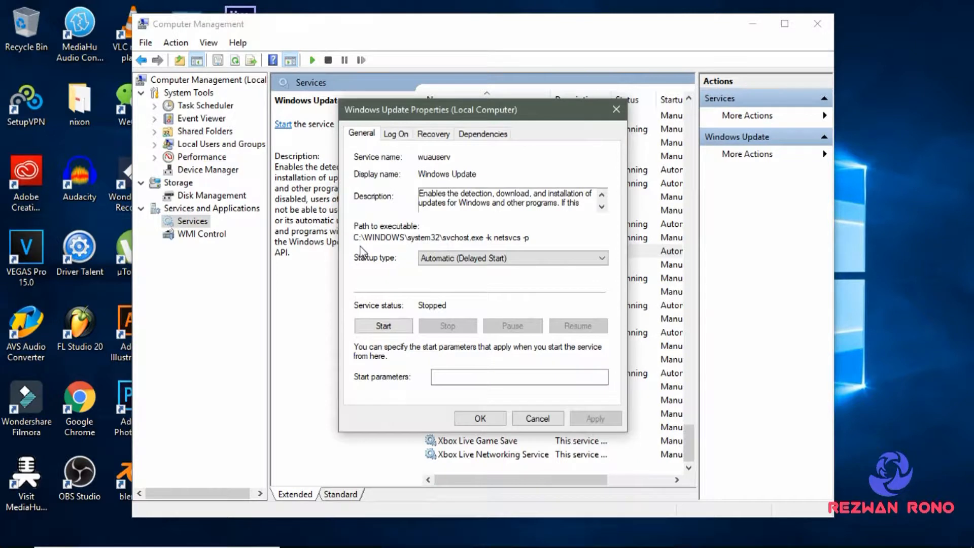
{"action": "left_click", "coordinate": [490, 259]}
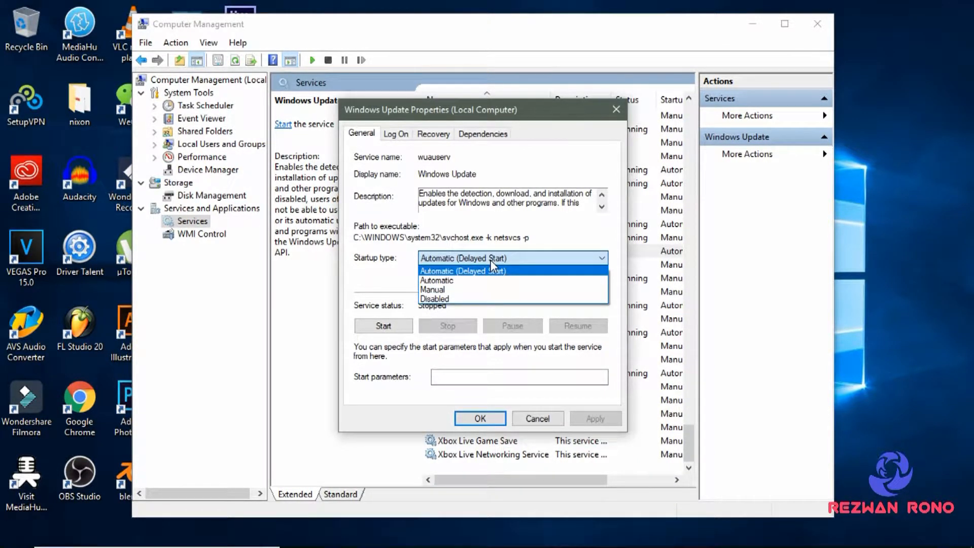
{"action": "left_click", "coordinate": [490, 299]}
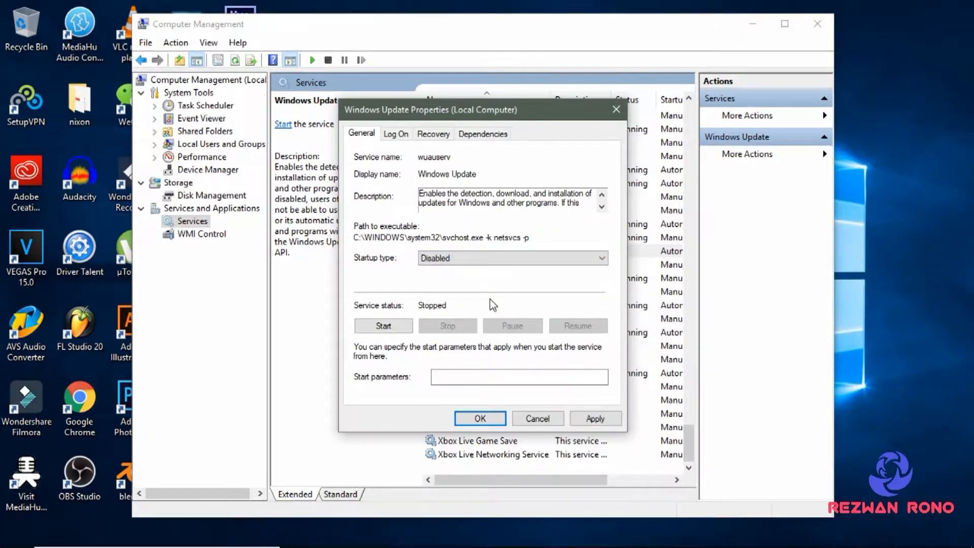
{"action": "left_click", "coordinate": [392, 330]}
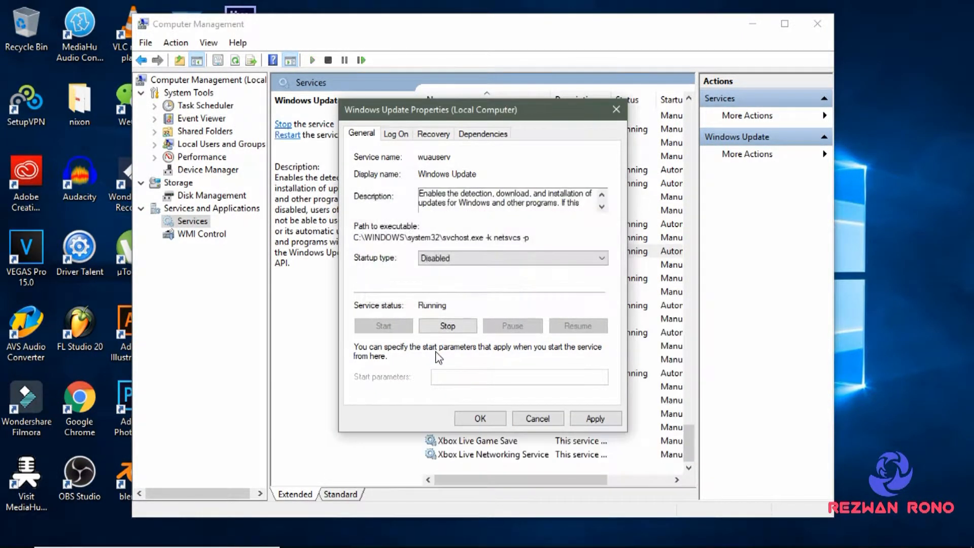
{"action": "left_click", "coordinate": [594, 418]}
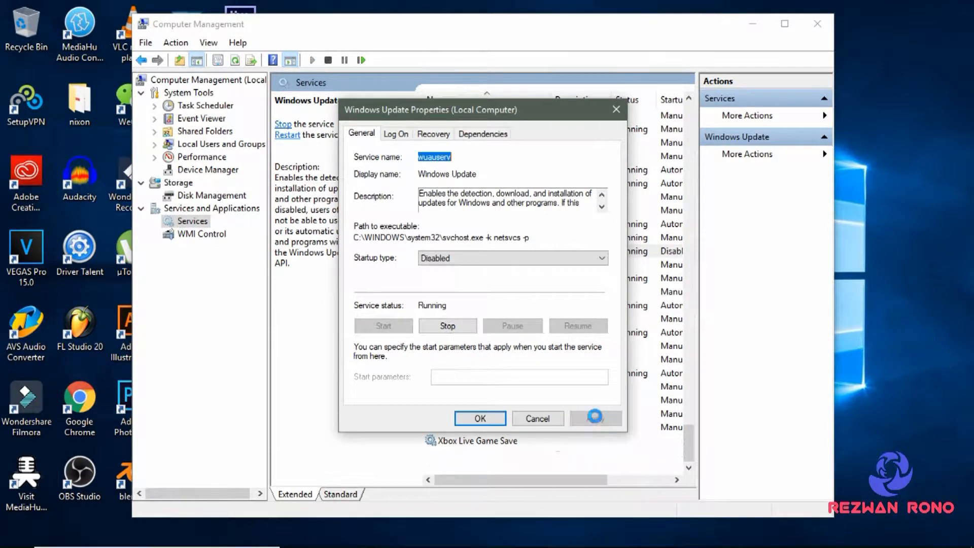
{"action": "left_click", "coordinate": [481, 419]}
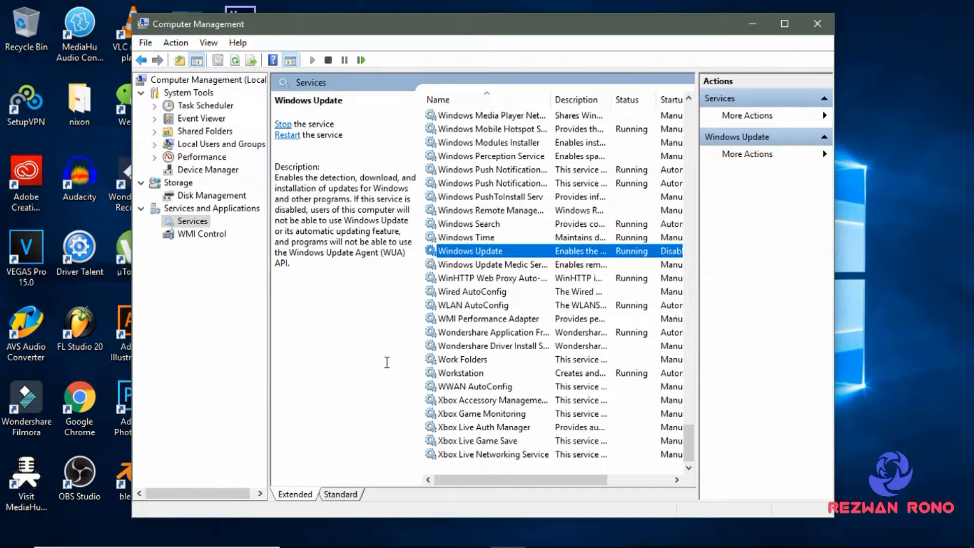
Step: Restart the Windows Update service with its startup type set to Automatic (Delayed Start)
{"action": "double_click", "coordinate": [492, 250]}
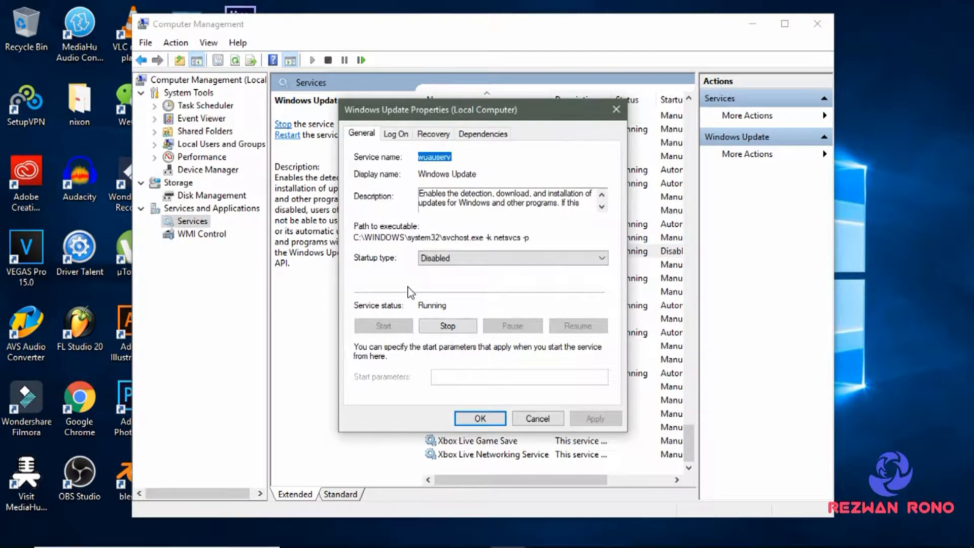
{"action": "left_click", "coordinate": [463, 327]}
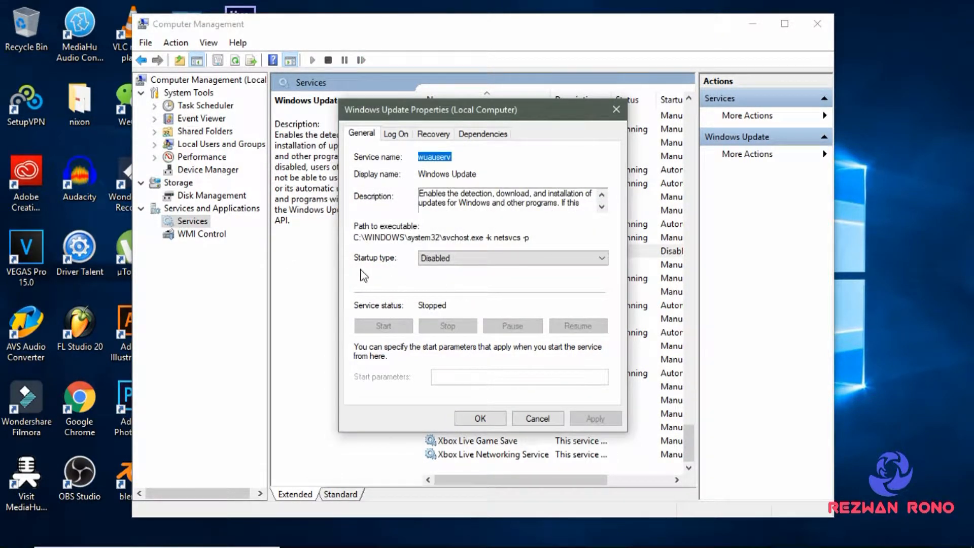
{"action": "left_click", "coordinate": [471, 257]}
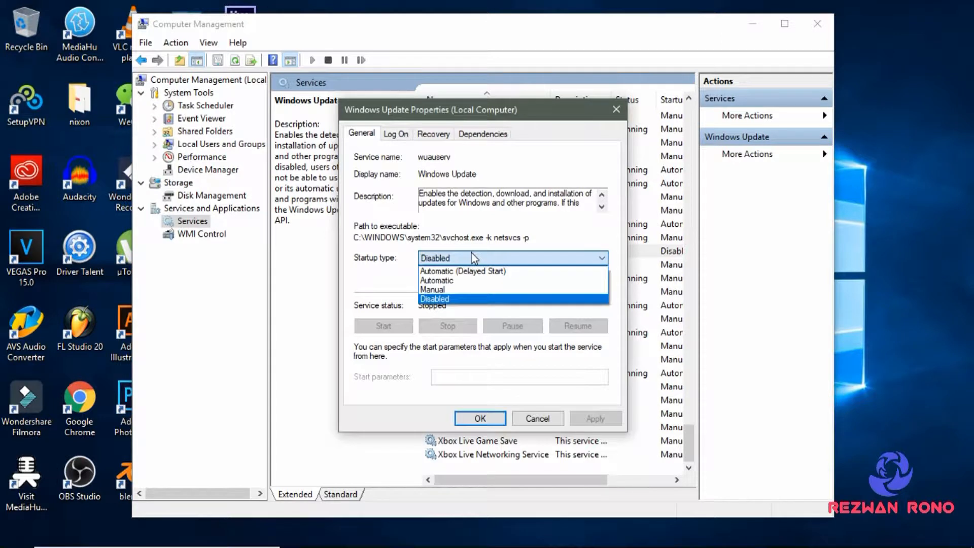
{"action": "left_click", "coordinate": [481, 271]}
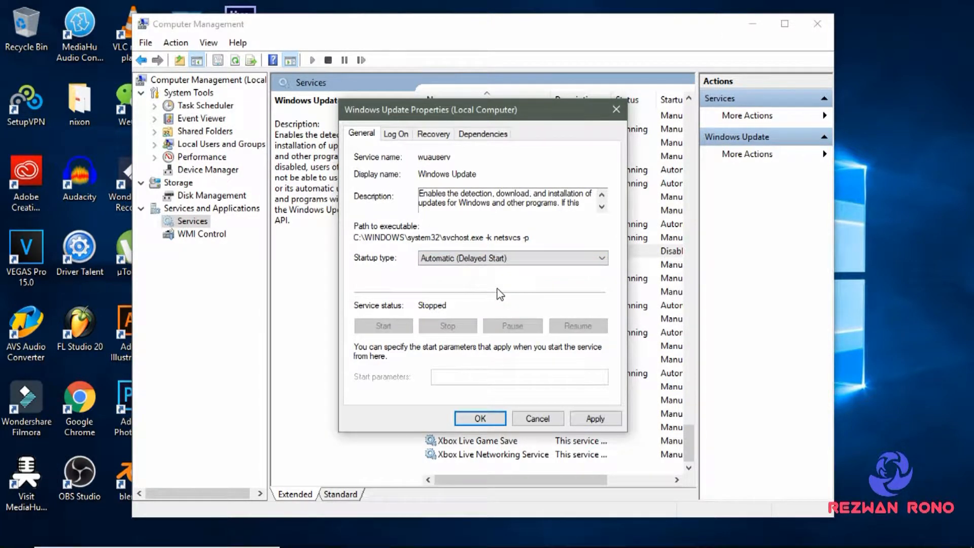
{"action": "left_click", "coordinate": [594, 418]}
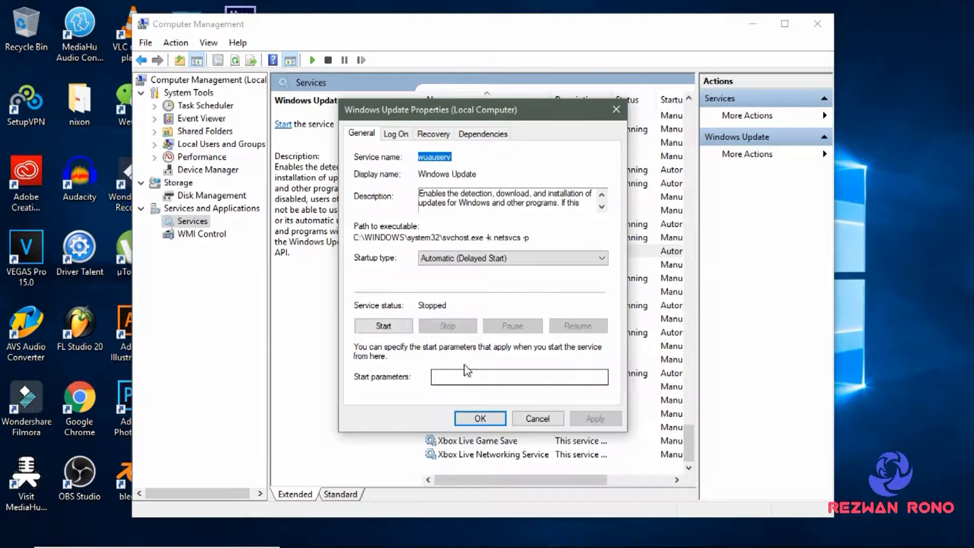
{"action": "left_click", "coordinate": [389, 328]}
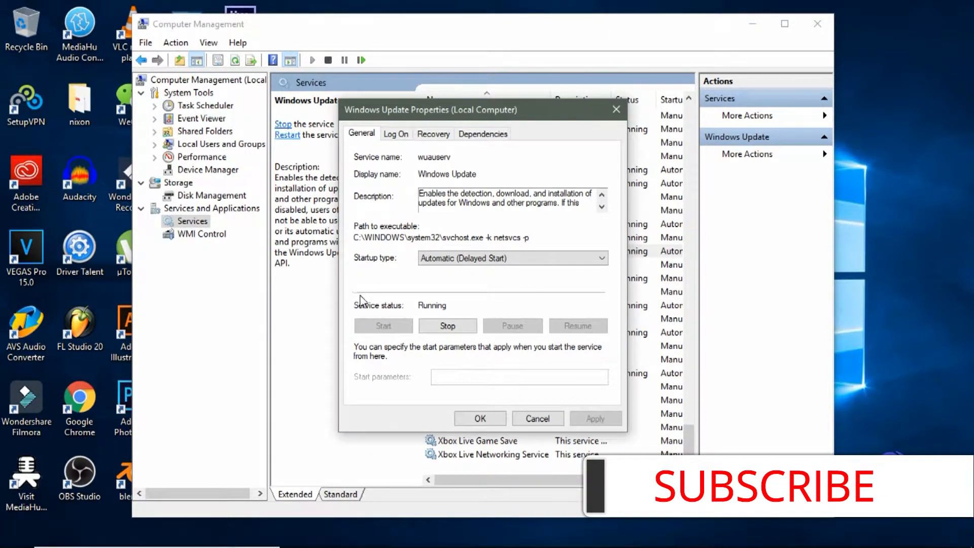
{"action": "left_click", "coordinate": [480, 418]}
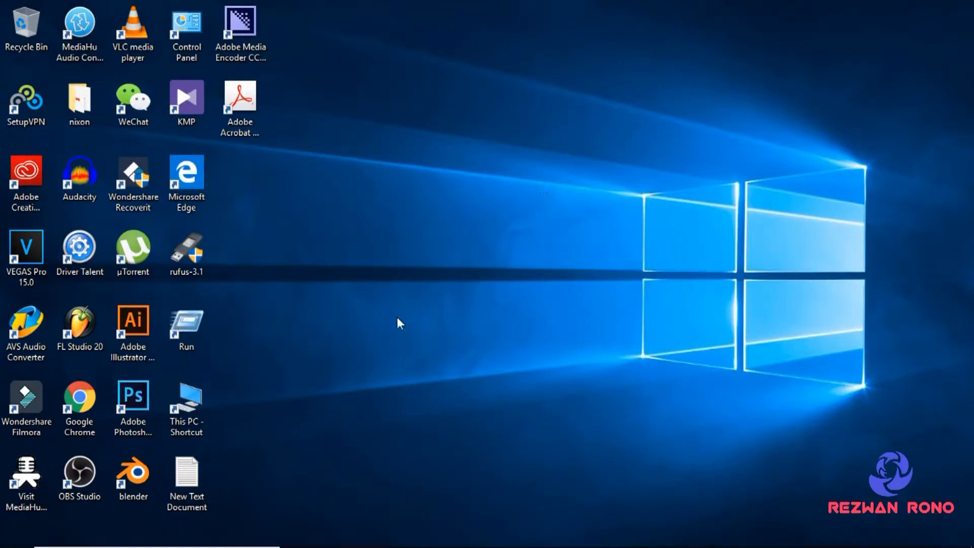
Step: Find the Run app through Windows search and use it to launch an empty management console with mmc
{"action": "left_click", "coordinate": [174, 534]}
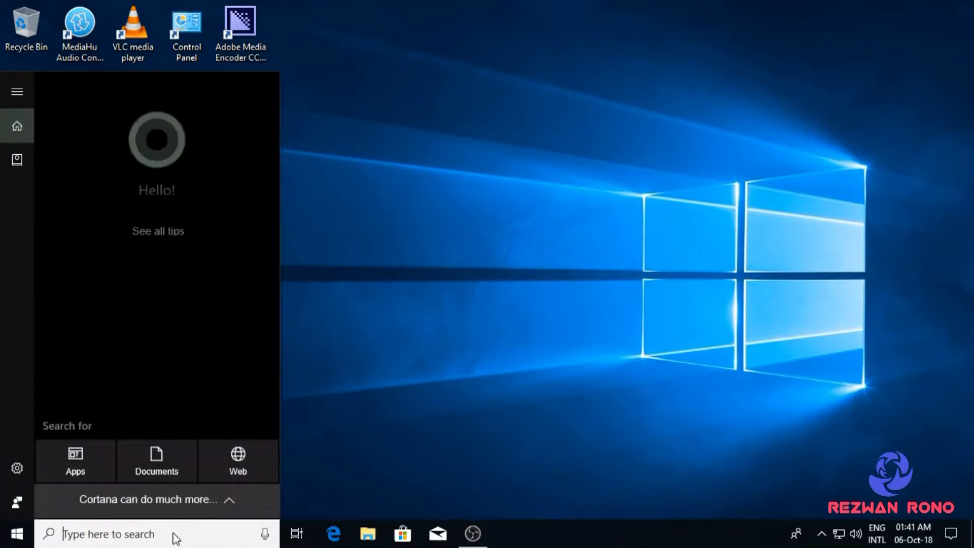
{"action": "type", "text": "run"}
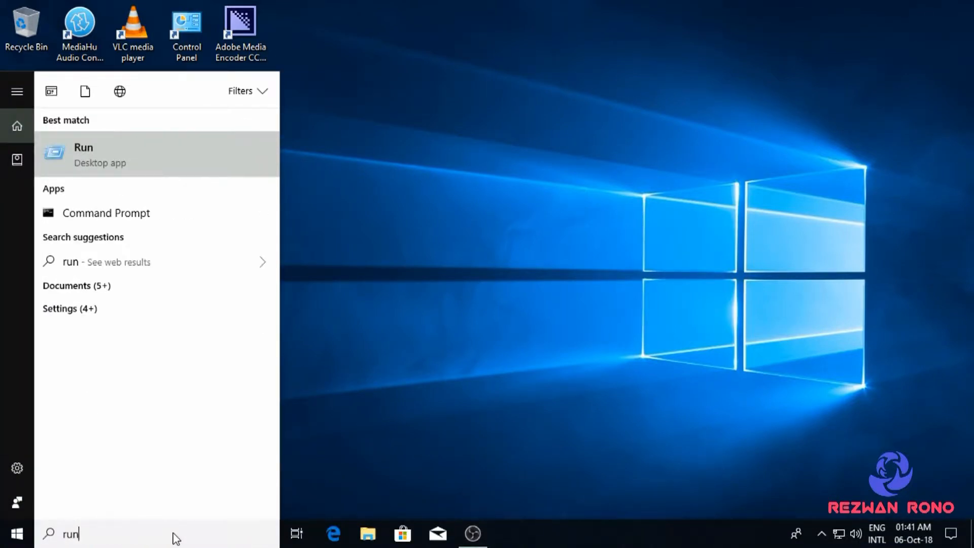
{"action": "left_click", "coordinate": [120, 150]}
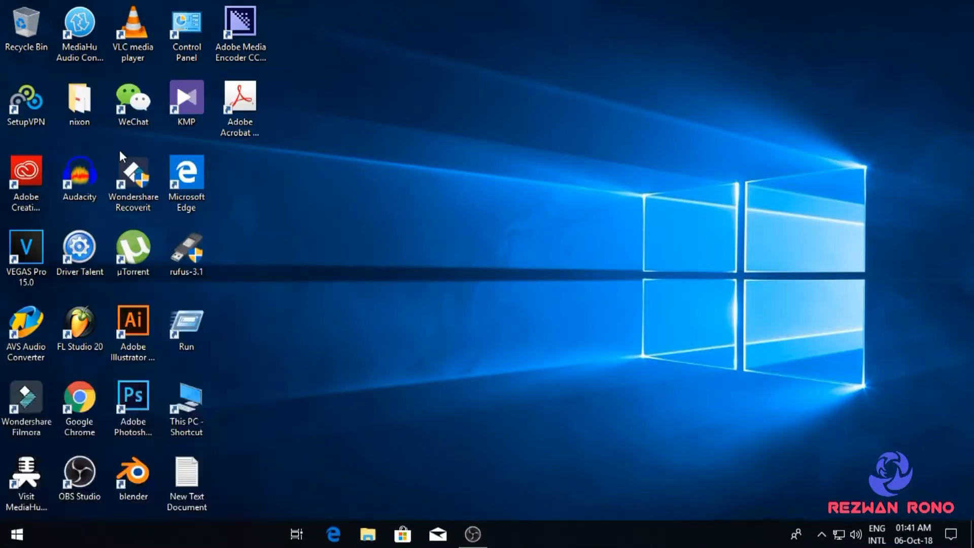
{"action": "left_click", "coordinate": [108, 471]}
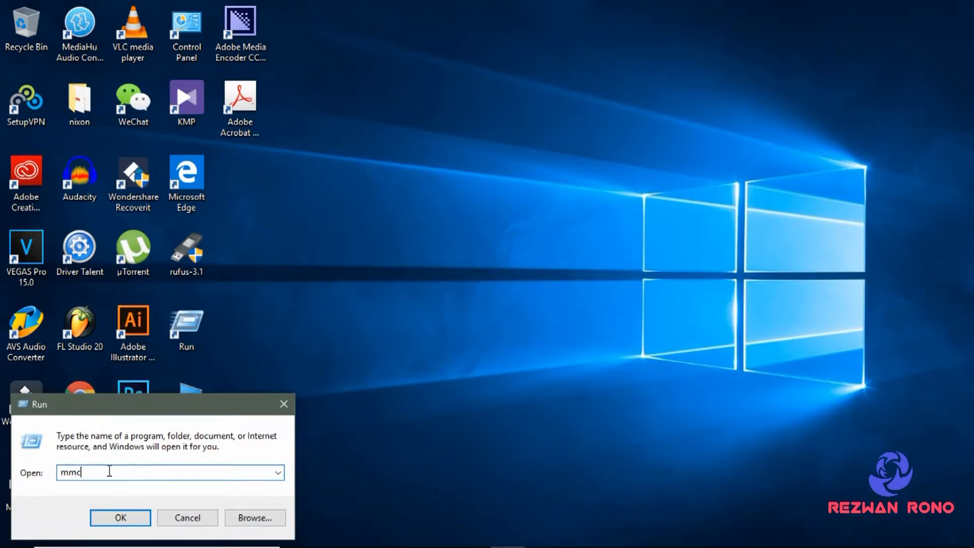
{"action": "left_click_drag", "start_coordinate": [103, 471], "coordinate": [54, 467]}
{"action": "left_click", "coordinate": [115, 472]}
{"action": "left_click", "coordinate": [123, 518]}
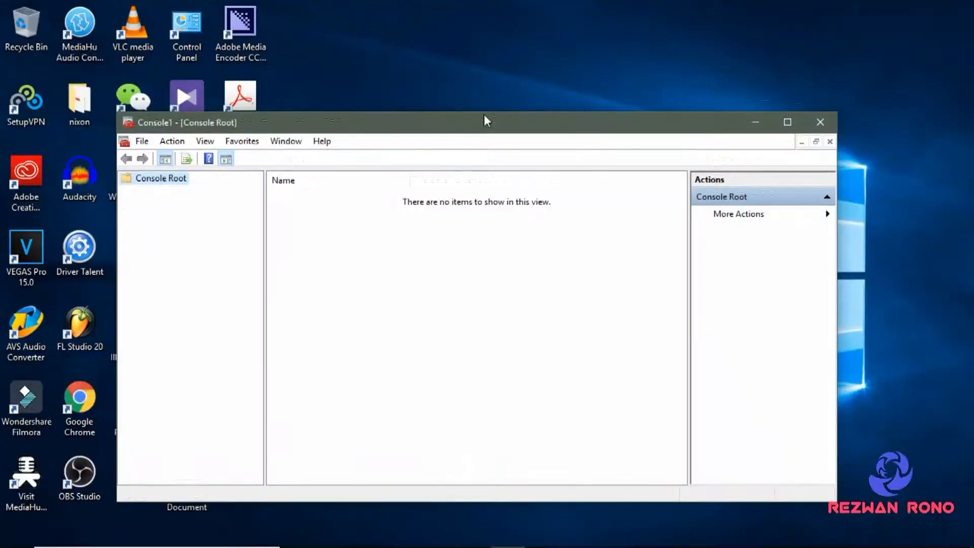
{"action": "left_click_drag", "start_coordinate": [484, 119], "coordinate": [488, 106]}
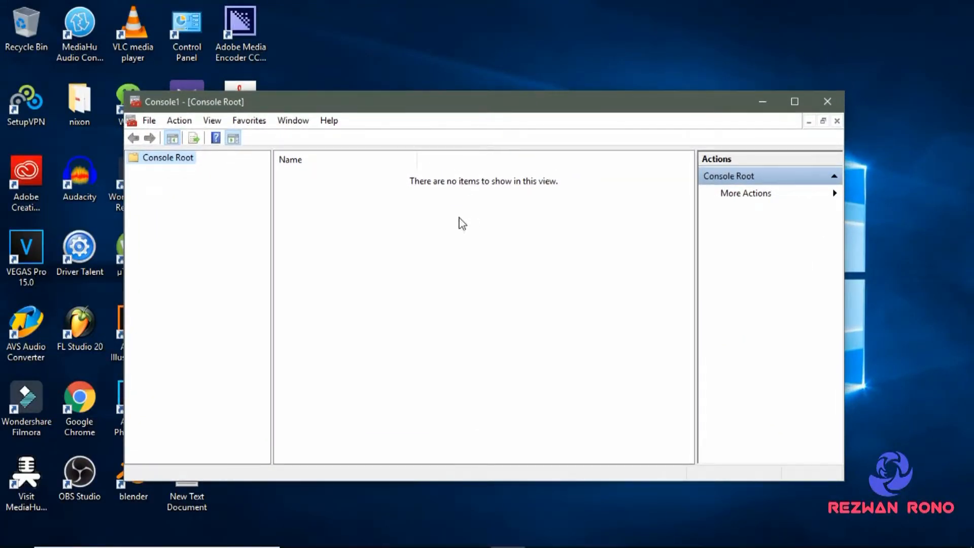
Step: Add the Group Policy Object snap-in for the Local Computer to the console
{"action": "left_click", "coordinate": [143, 123]}
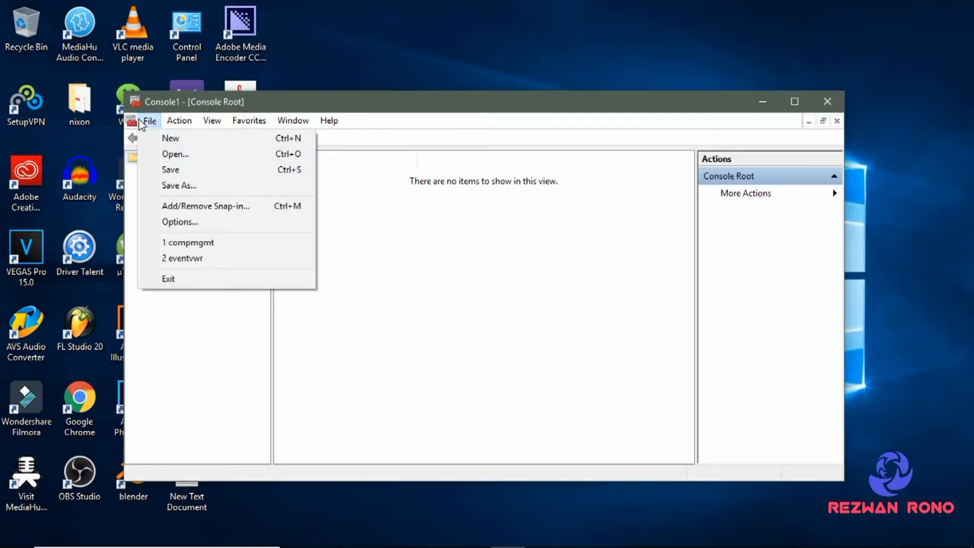
{"action": "left_click", "coordinate": [229, 212]}
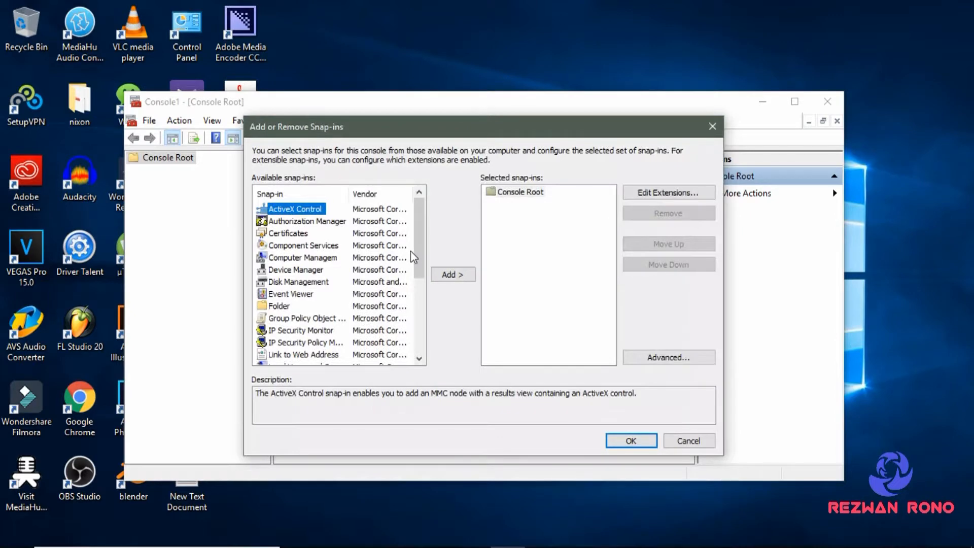
{"action": "double_click", "coordinate": [307, 318]}
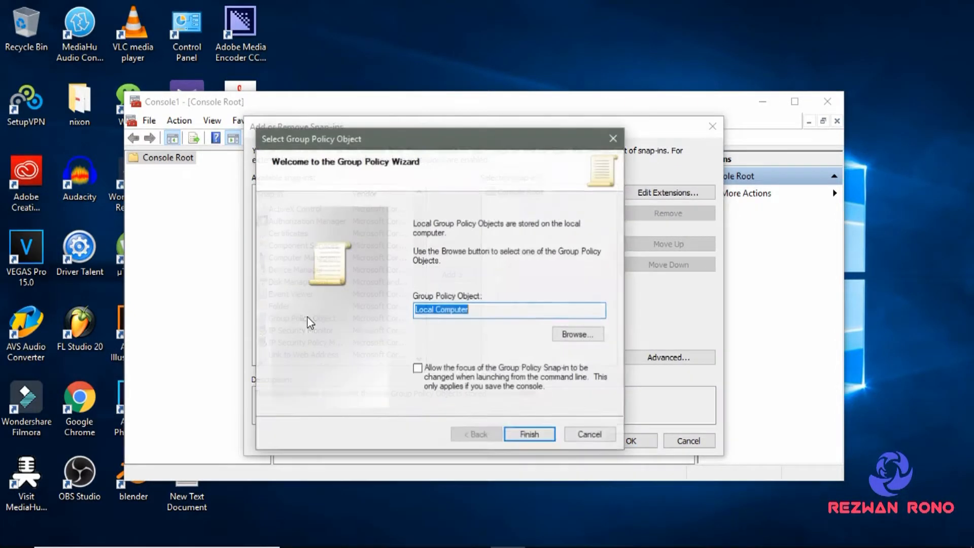
{"action": "left_click", "coordinate": [541, 435]}
{"action": "left_click", "coordinate": [619, 440]}
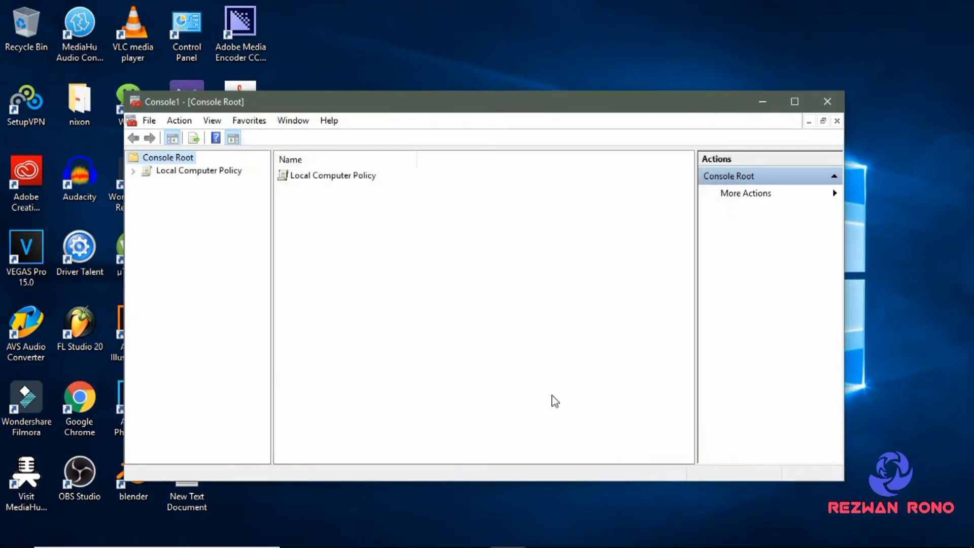
Step: Open the Windows Update policies in Local Computer Policy under Computer Configuration, Administrative Templates, Windows Components
{"action": "left_click", "coordinate": [183, 171]}
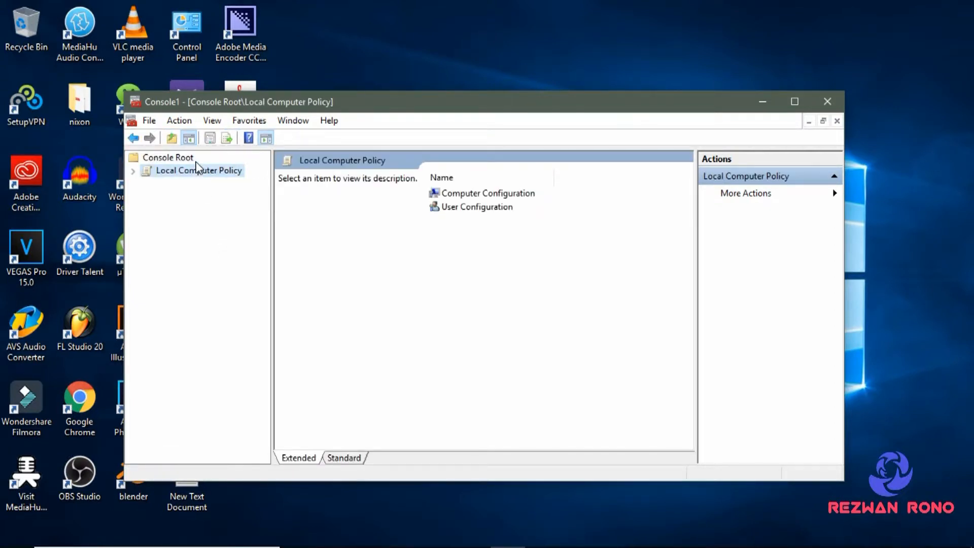
{"action": "double_click", "coordinate": [196, 172]}
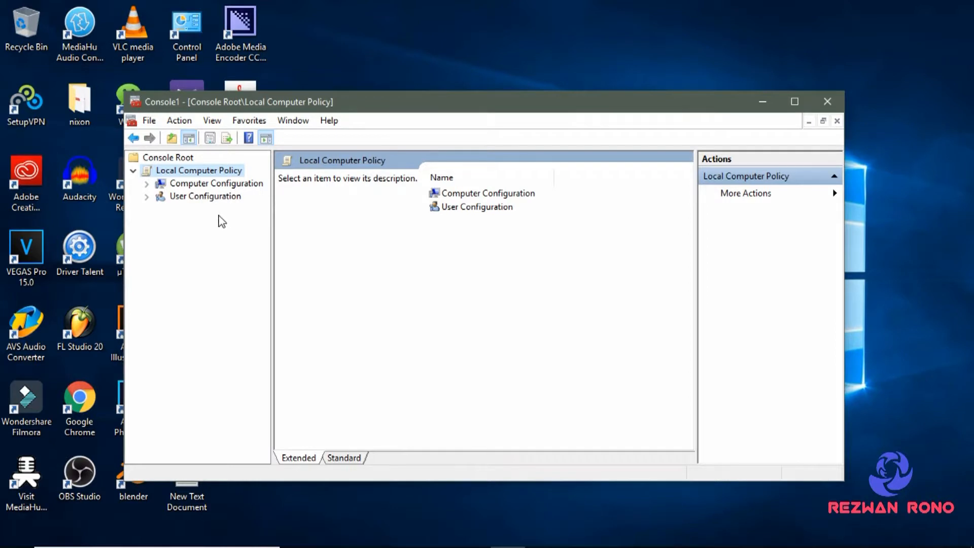
{"action": "double_click", "coordinate": [218, 184]}
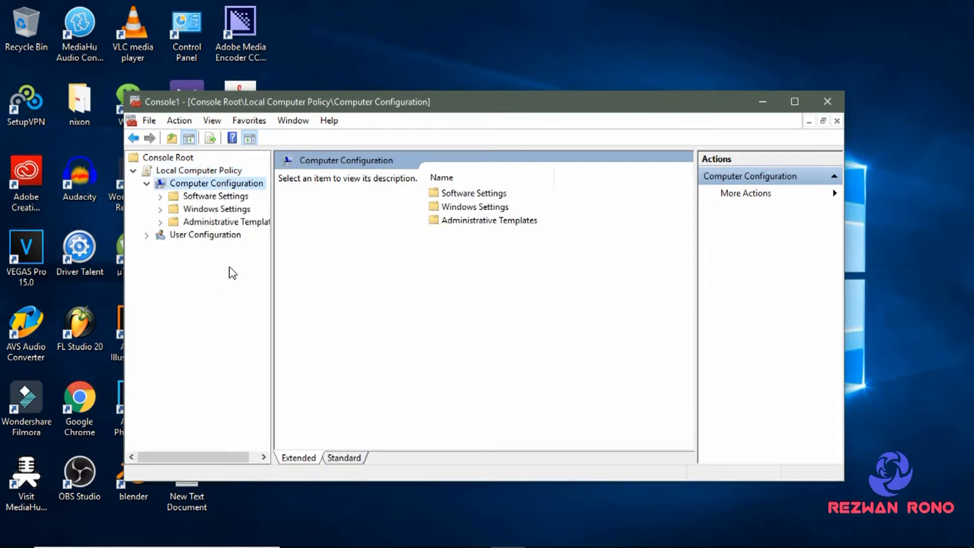
{"action": "double_click", "coordinate": [223, 222]}
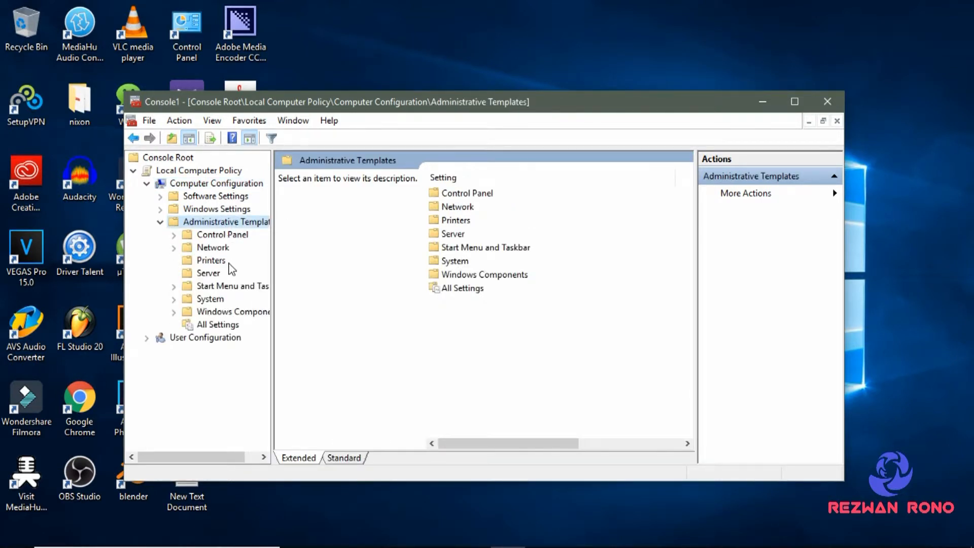
{"action": "double_click", "coordinate": [216, 312]}
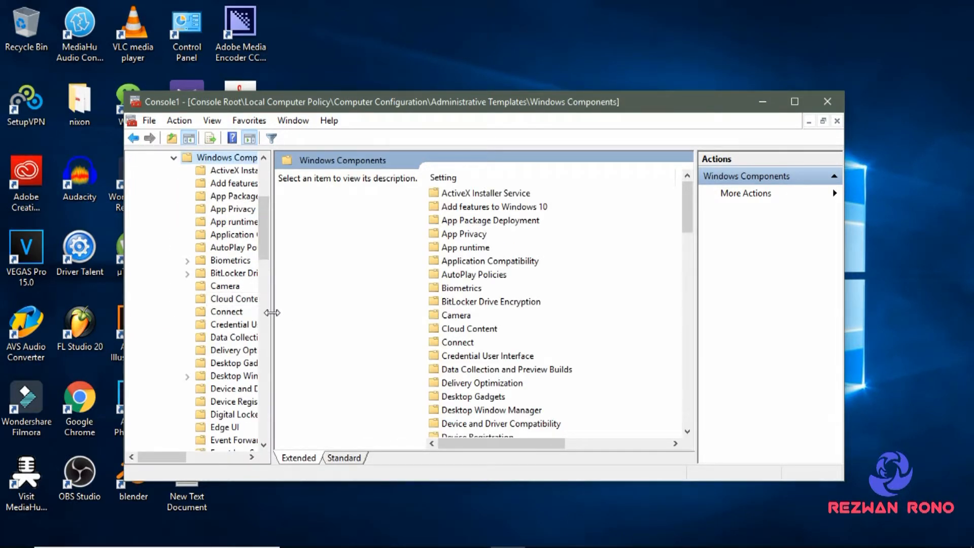
{"action": "left_click_drag", "start_coordinate": [271, 313], "coordinate": [310, 314]}
{"action": "left_click_drag", "start_coordinate": [304, 246], "coordinate": [298, 434]}
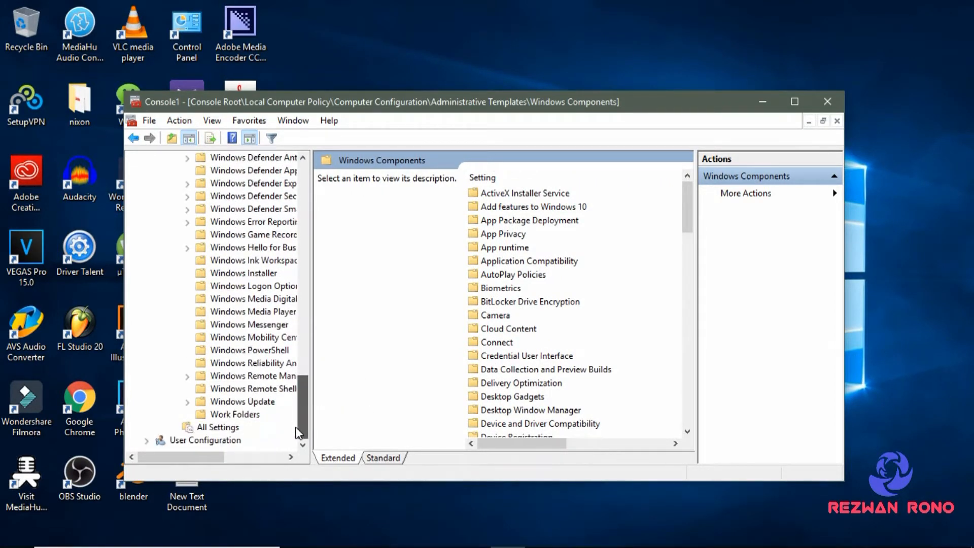
{"action": "left_click", "coordinate": [270, 402]}
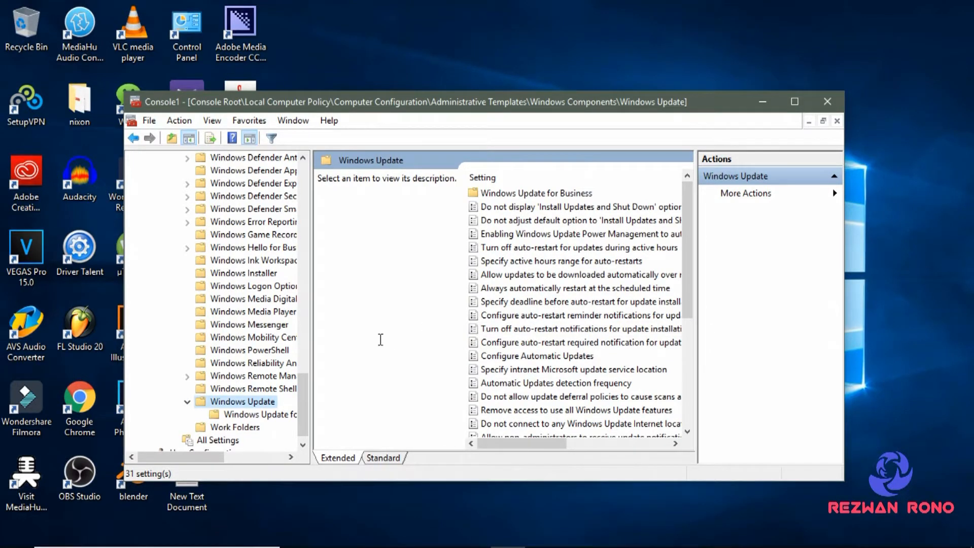
Step: Set the Configure Automatic Updates policy to Enabled with the option "2 - Notify for download and auto install" and apply it
{"action": "left_click_drag", "start_coordinate": [687, 290], "coordinate": [688, 307]}
{"action": "mouse_move", "coordinate": [540, 445]}
{"action": "left_mouse_down"}
{"action": "mouse_move", "coordinate": [563, 447]}
{"action": "mouse_move", "coordinate": [539, 448]}
{"action": "left_mouse_up"}
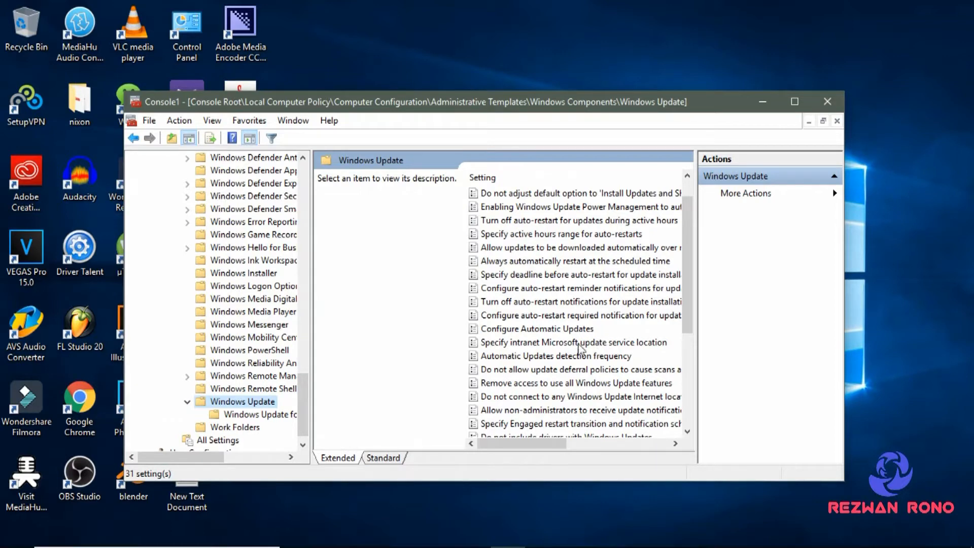
{"action": "left_click", "coordinate": [561, 328]}
{"action": "double_click", "coordinate": [561, 330]}
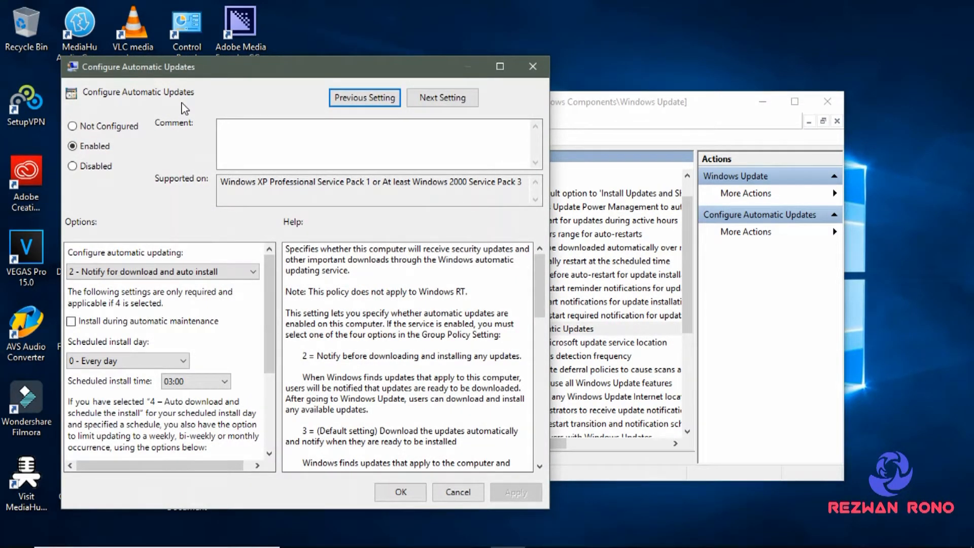
{"action": "left_click", "coordinate": [72, 126]}
{"action": "left_click", "coordinate": [73, 146]}
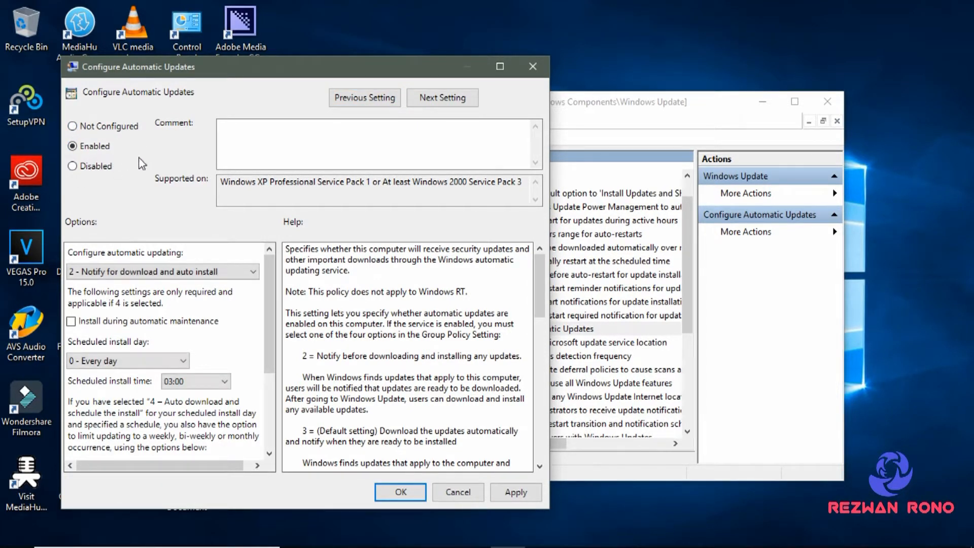
{"action": "left_click", "coordinate": [241, 273]}
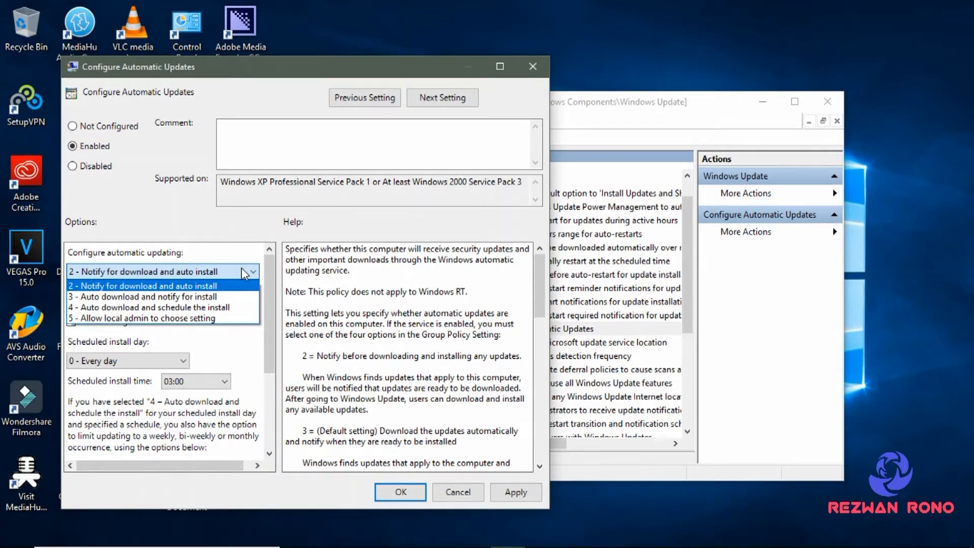
{"action": "left_click", "coordinate": [223, 286]}
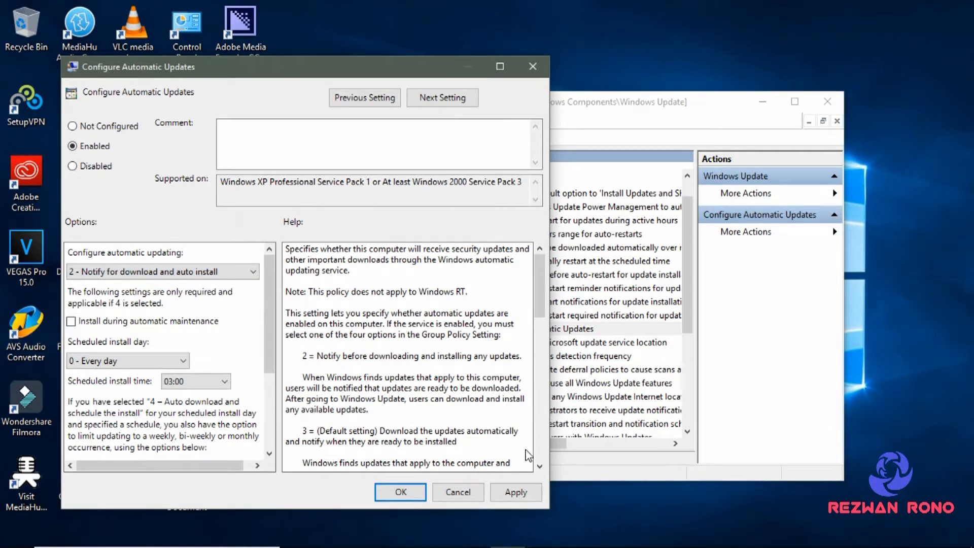
{"action": "left_click", "coordinate": [519, 492]}
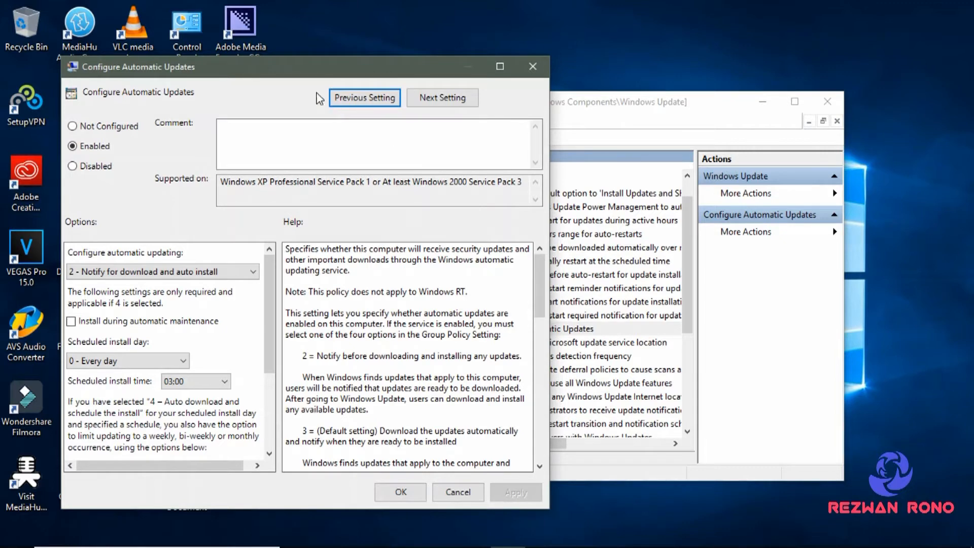
{"action": "left_click_drag", "start_coordinate": [287, 68], "coordinate": [414, 68]}
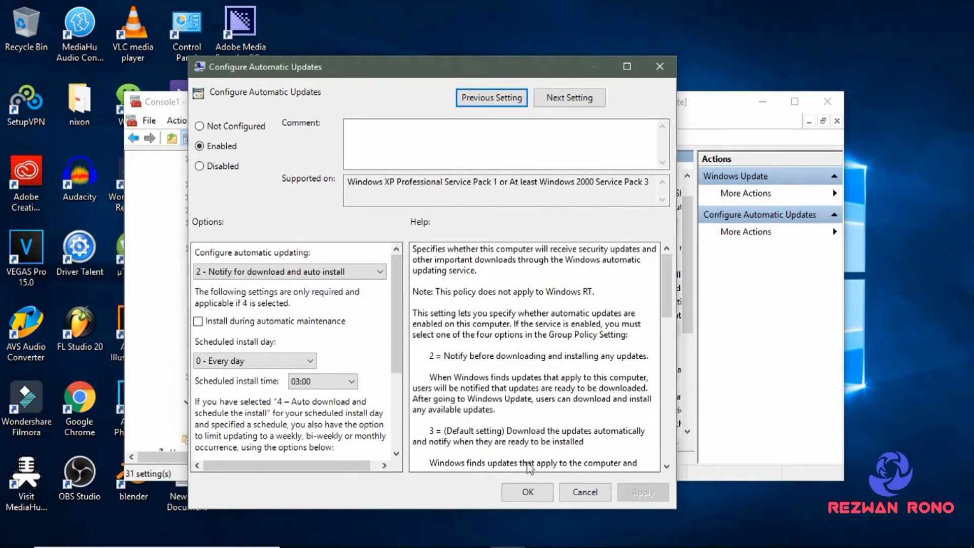
{"action": "left_click", "coordinate": [538, 492]}
{"action": "left_click", "coordinate": [887, 252]}
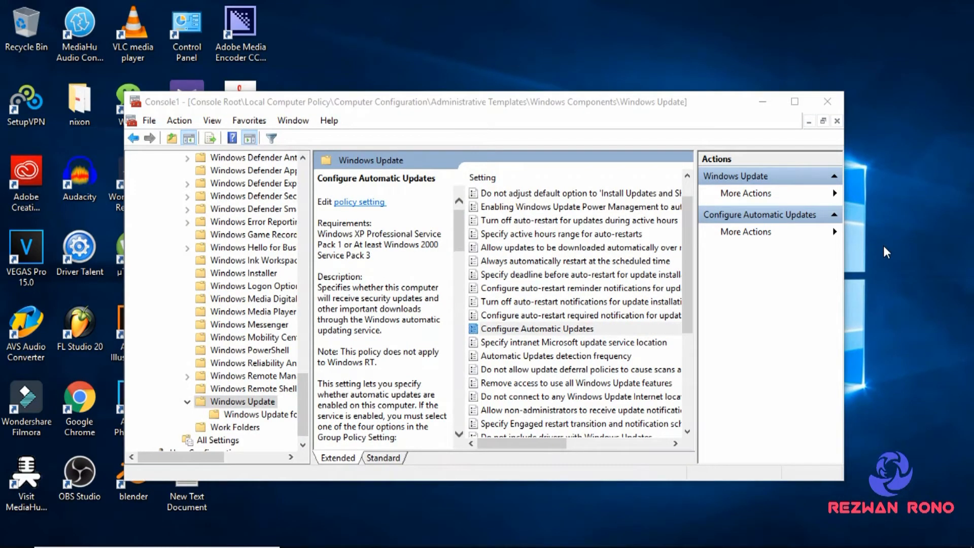